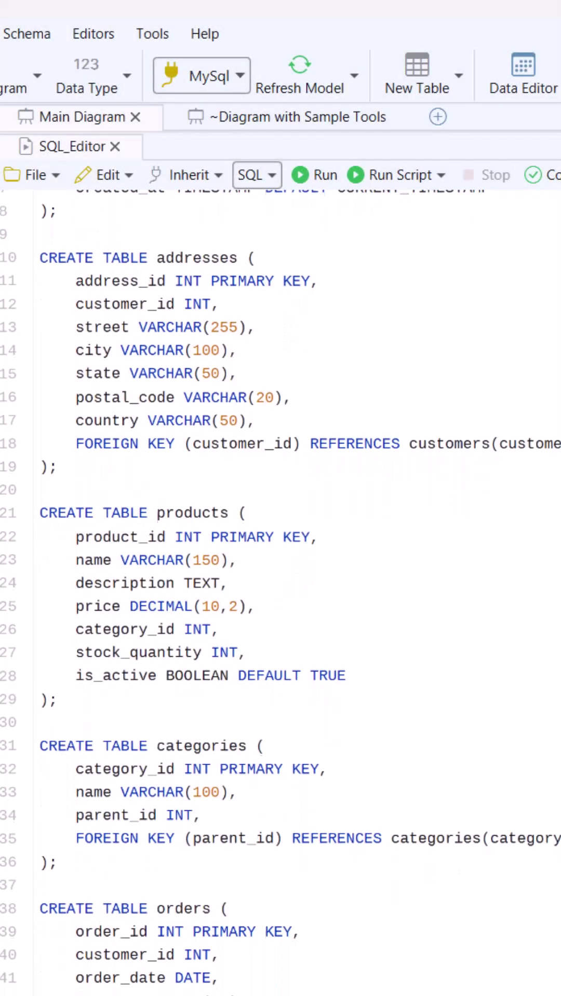
pyautogui.scroll(-1, 280, 576)
pyautogui.scroll(-1, 280, 576)
pyautogui.scroll(-1, 280, 576)
pyautogui.scroll(-1, 280, 576)
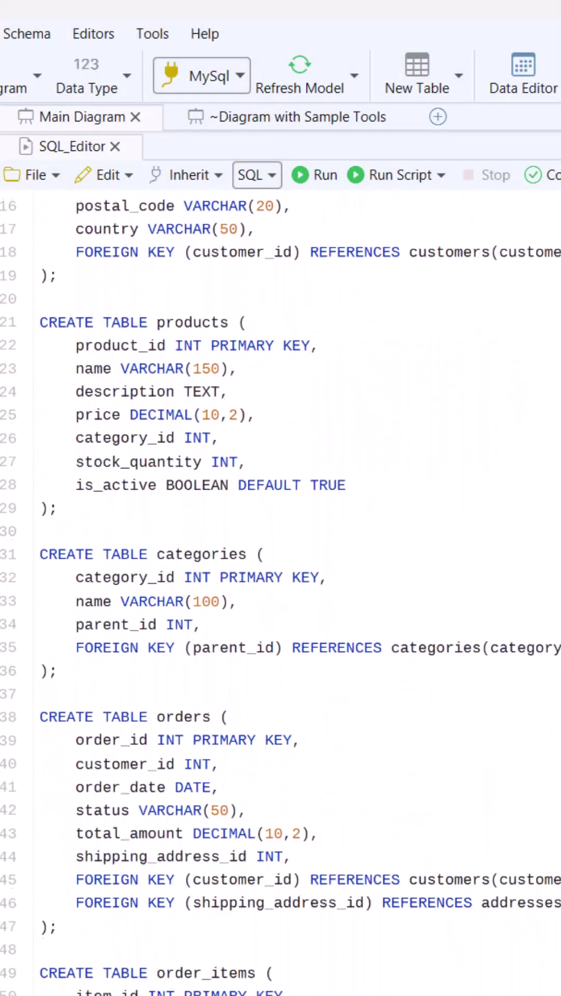
pyautogui.scroll(-1, 281, 577)
pyautogui.scroll(-1, 280, 576)
pyautogui.scroll(-1, 281, 576)
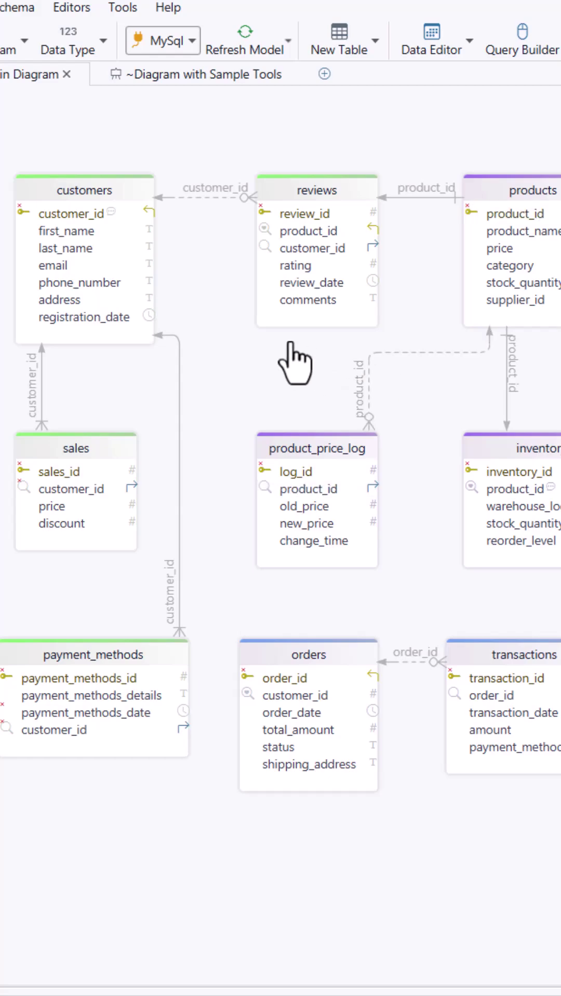
# - Set the Data Type dropdown so every table in the main diagram shows its column data types
pyautogui.click(82, 55)
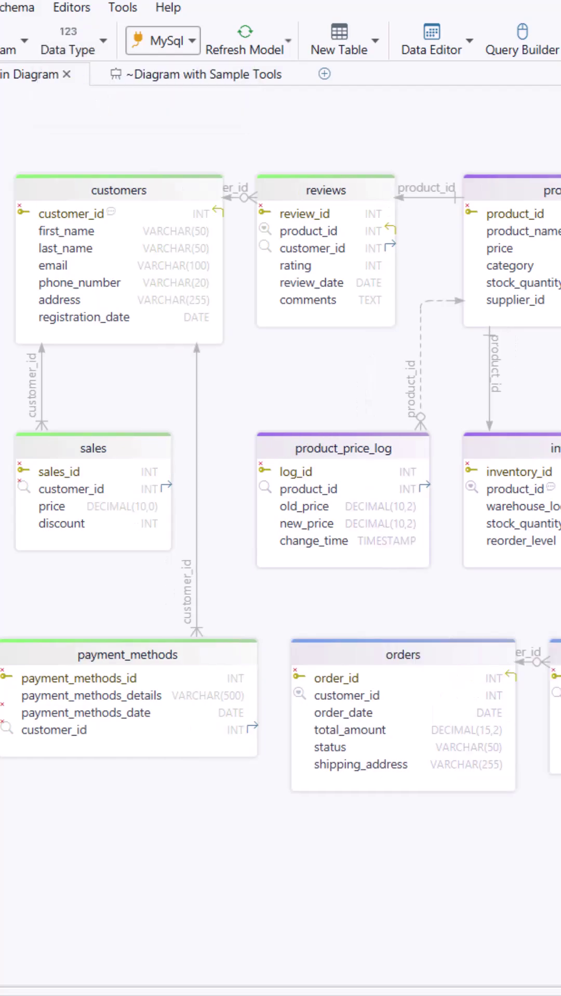
# - Build a new diagram from company.employees and company.employee_projects, then add the contracts table to the canvas
pyautogui.click(324, 73)
pyautogui.click(116, 537)
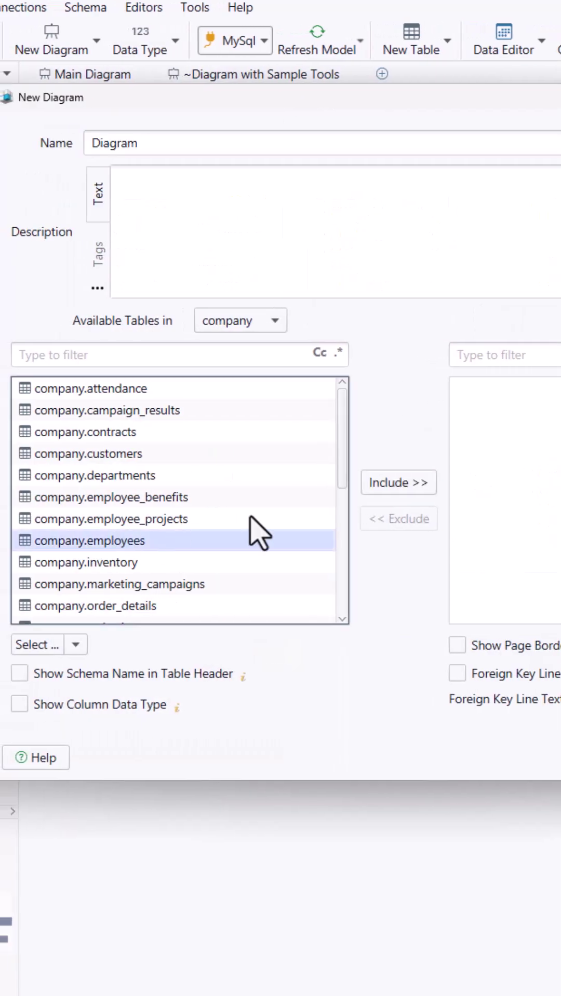
pyautogui.click(411, 484)
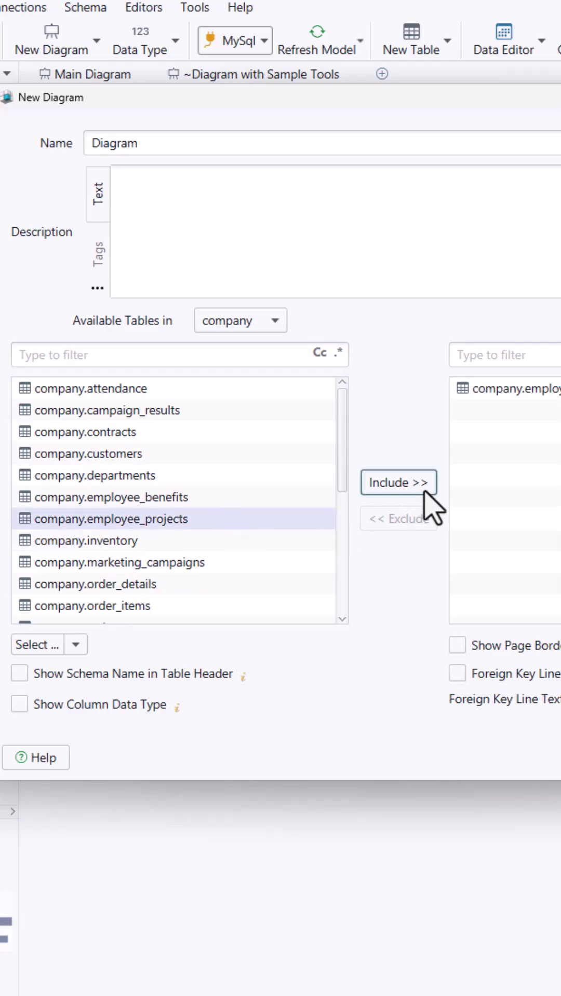
pyautogui.click(420, 483)
pyautogui.press('Return')
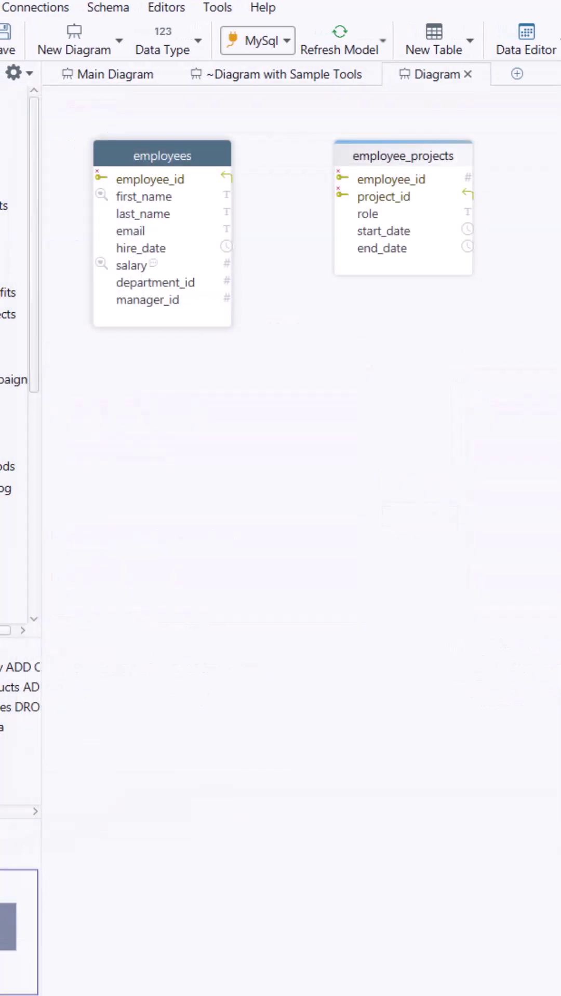
pyautogui.click(266, 546)
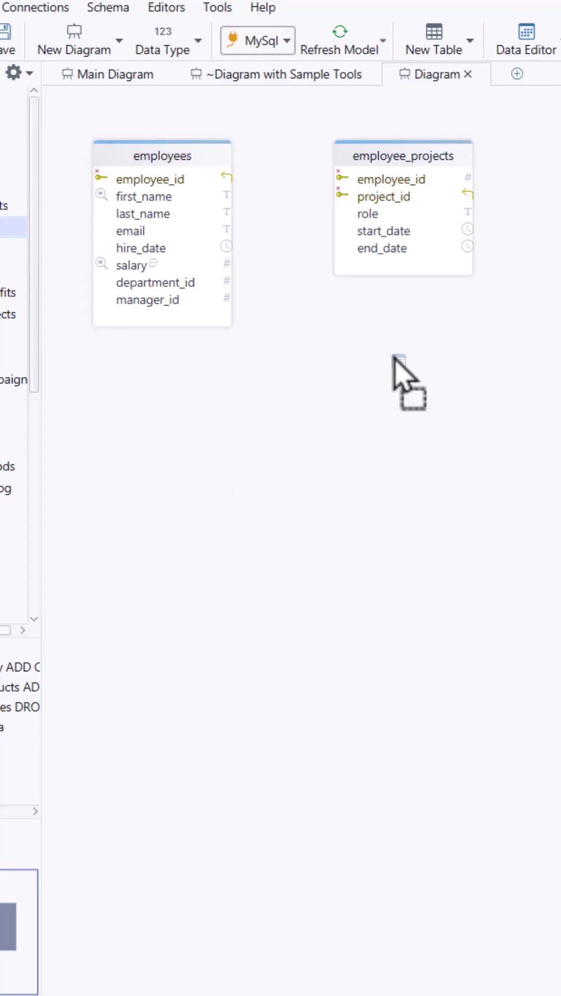
pyautogui.moveTo(392, 358); pyautogui.dragTo(393, 360)
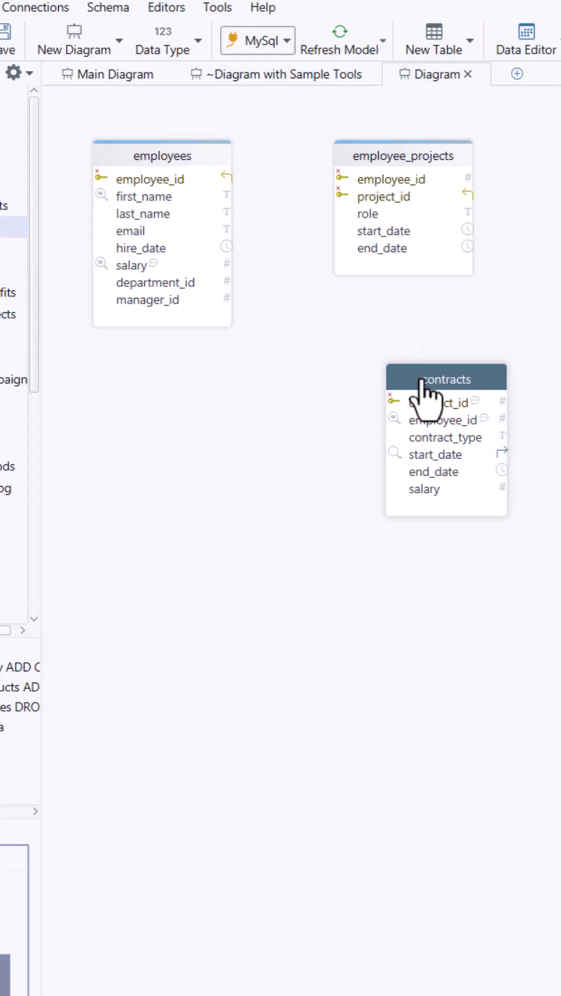
pyautogui.doubleClick(421, 381)
pyautogui.click(221, 348)
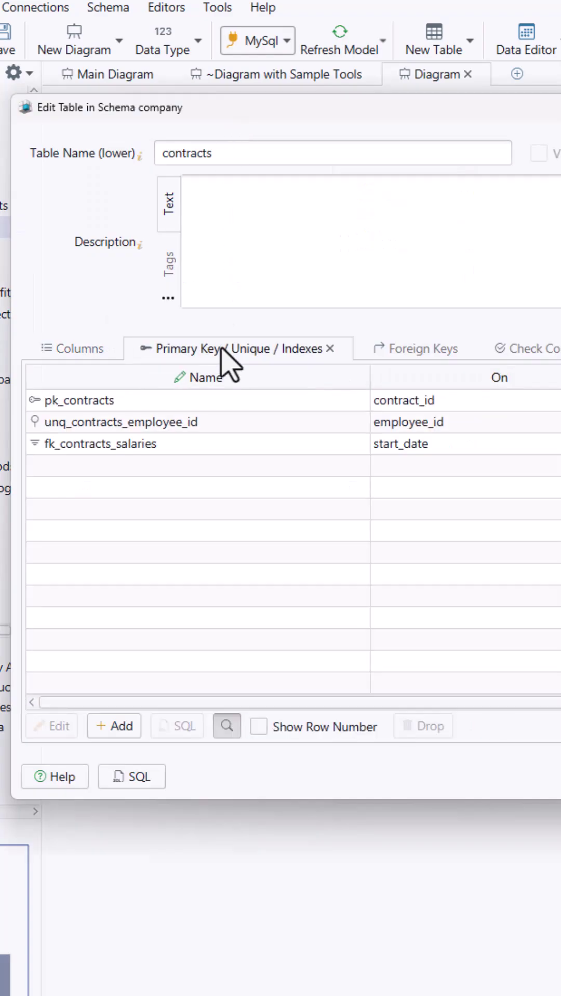
pyautogui.click(94, 352)
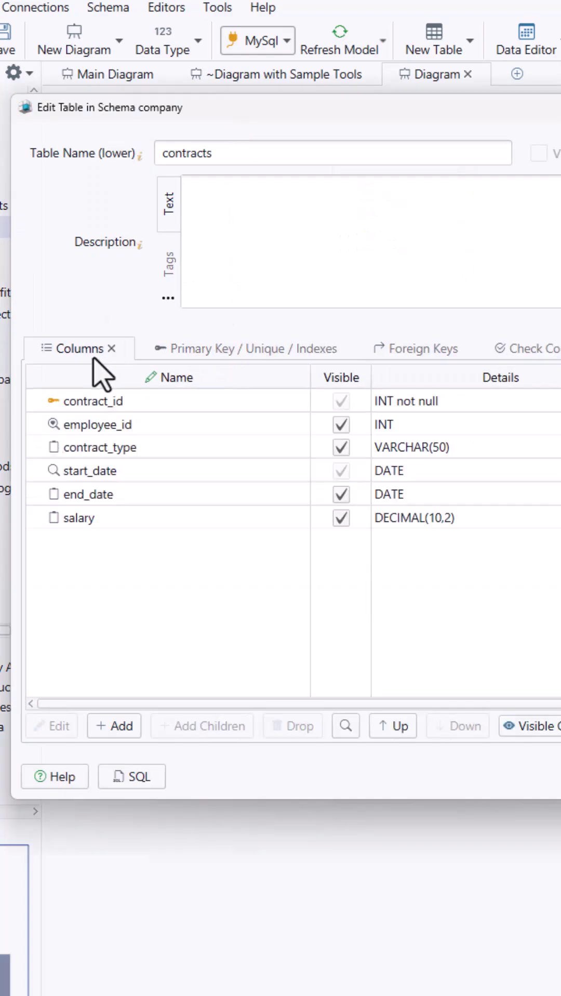
pyautogui.doubleClick(120, 425)
pyautogui.click(207, 511)
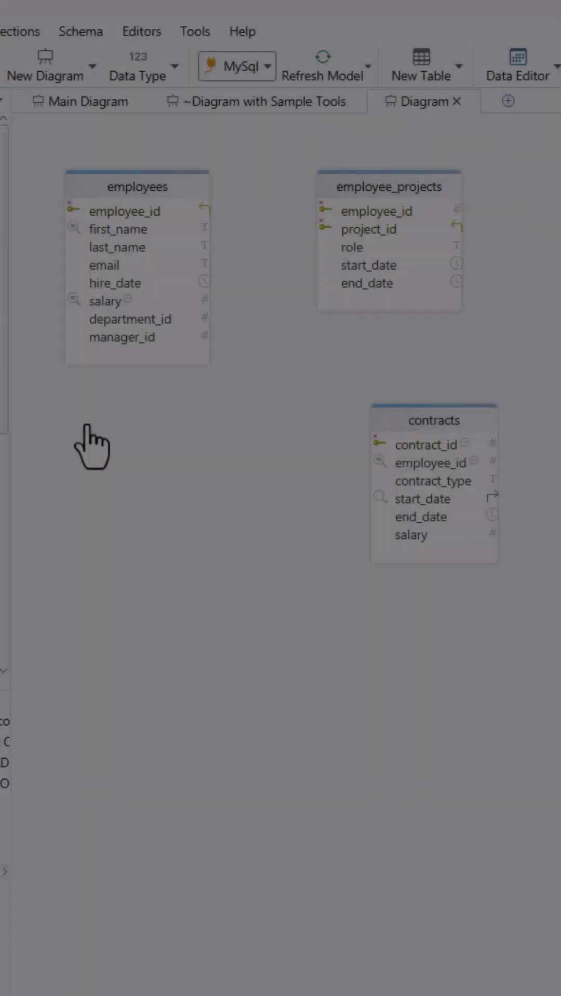
# - Create table 'test' with an INT primary key 'id' and a VARCHAR(100) 'name' column
pyautogui.rightClick(80, 445)
pyautogui.click(109, 438)
pyautogui.write('test')
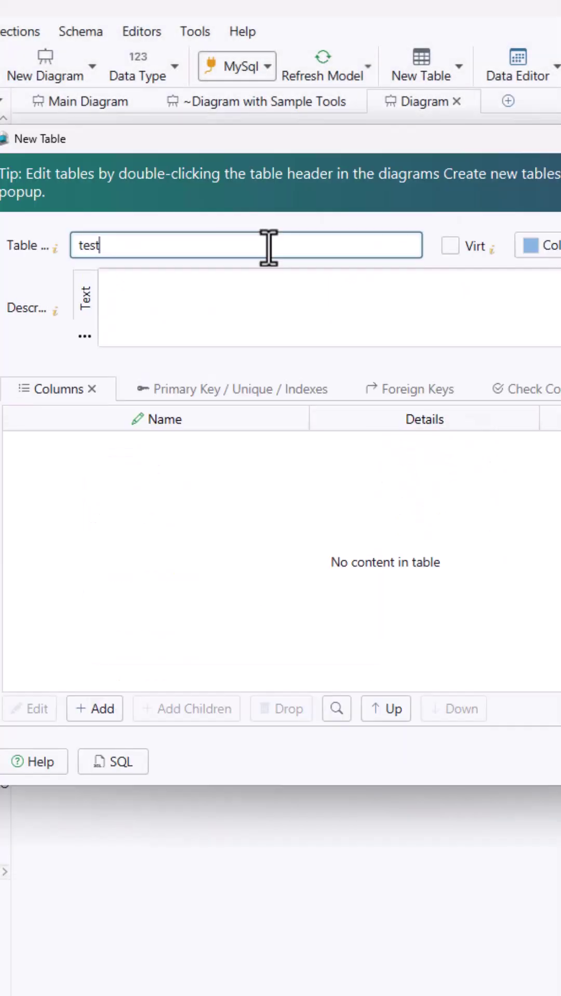
pyautogui.click(85, 707)
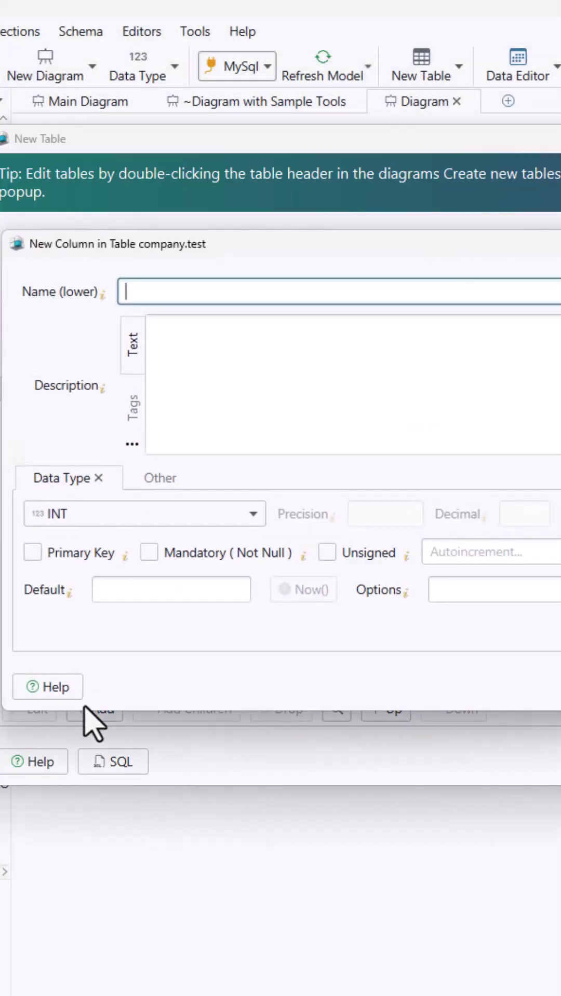
pyautogui.write('id')
pyautogui.click(79, 570)
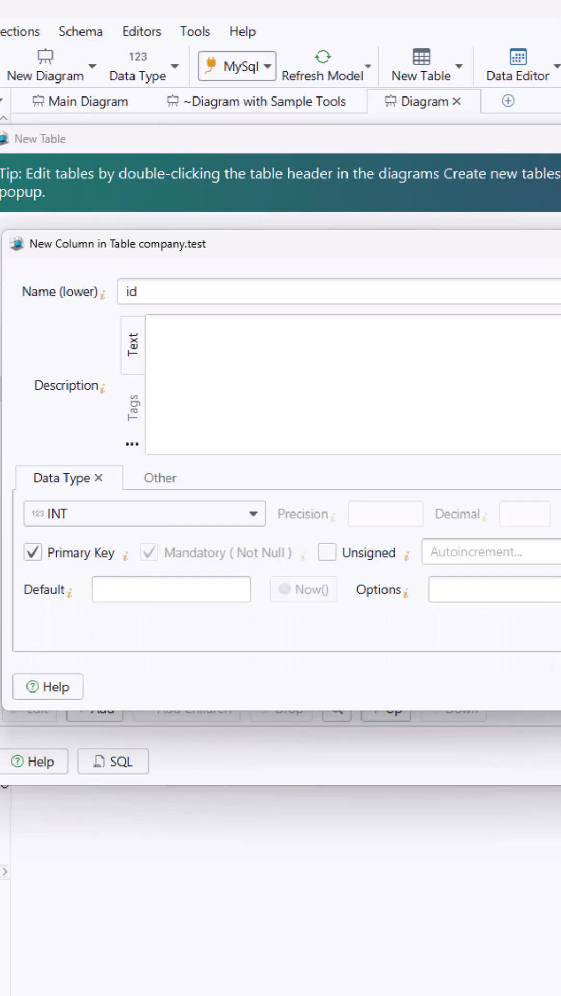
pyautogui.press('Return')
pyautogui.click(101, 703)
pyautogui.write('name')
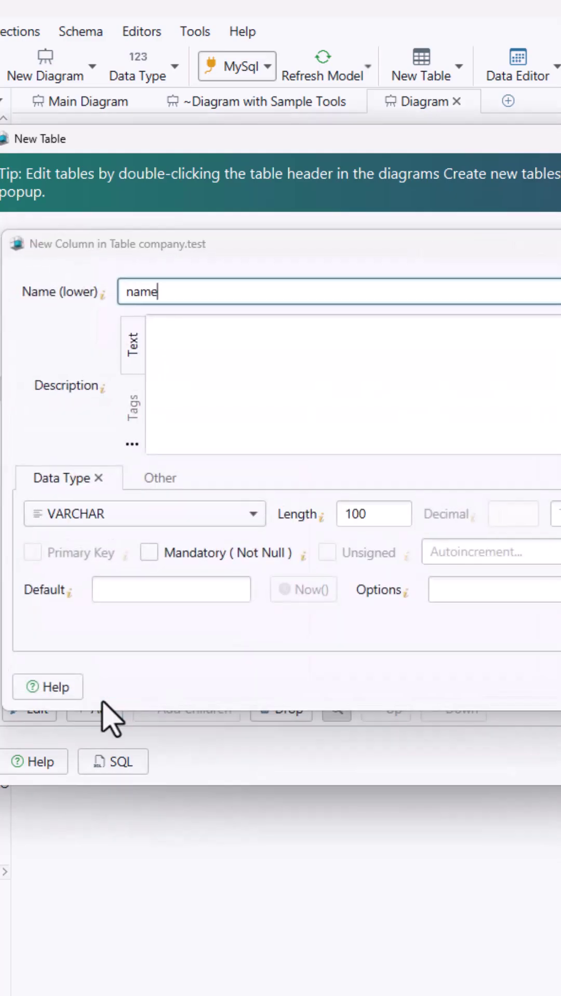
pyautogui.press('Return')
pyautogui.press('Return')
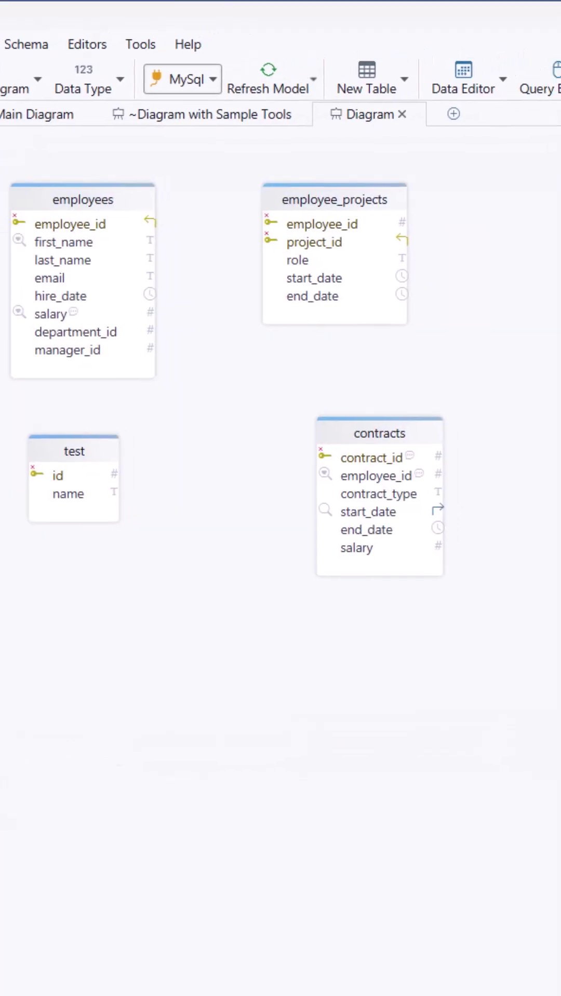
# - Create foreign key fk_test_contracts from test.id to contracts.contract_id
pyautogui.moveTo(77, 477); pyautogui.dragTo(344, 463)
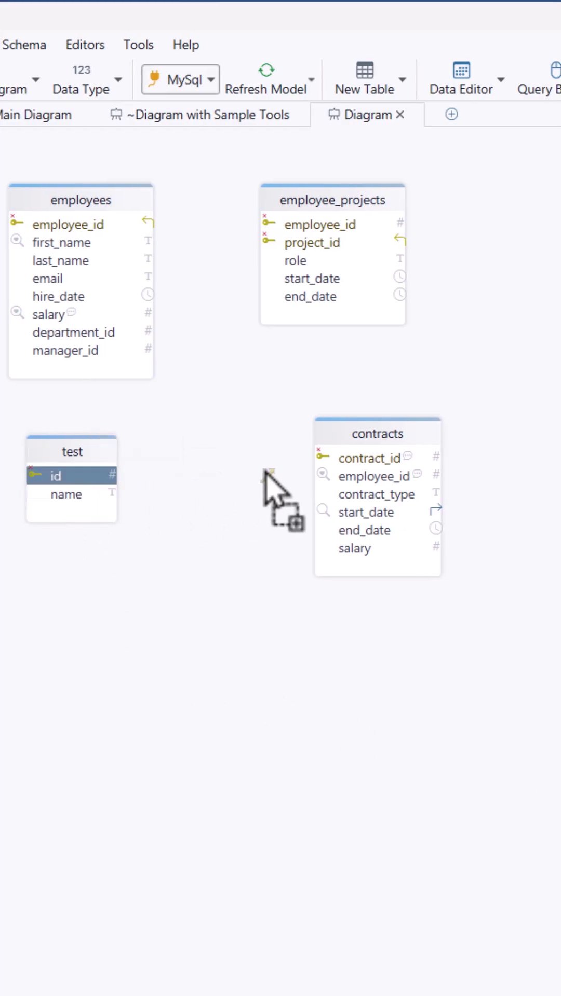
pyautogui.click(555, 867)
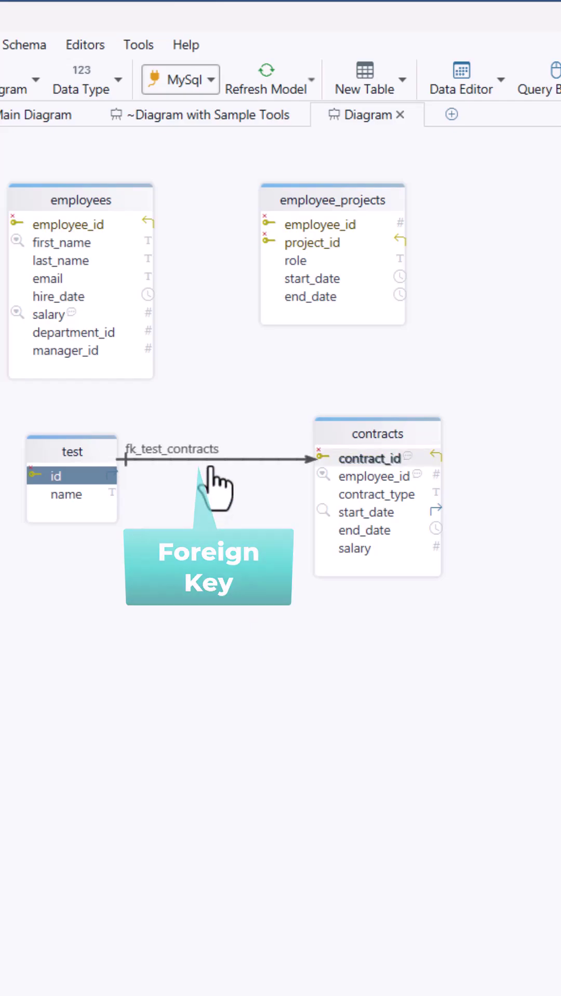
# - Generate and run a SELECT on contracts, enlarging the results pane to show its 225 rows
pyautogui.click(354, 436)
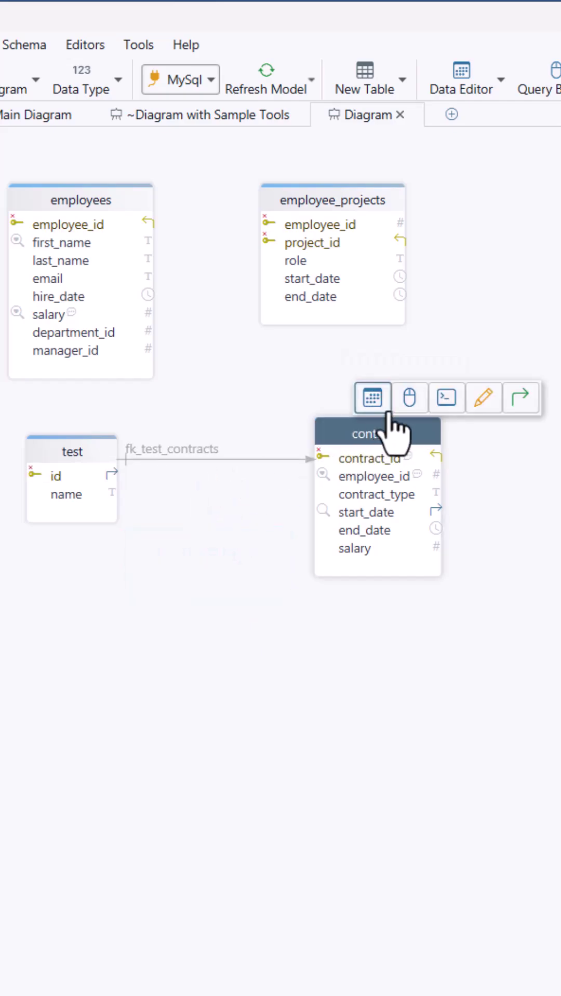
pyautogui.click(446, 399)
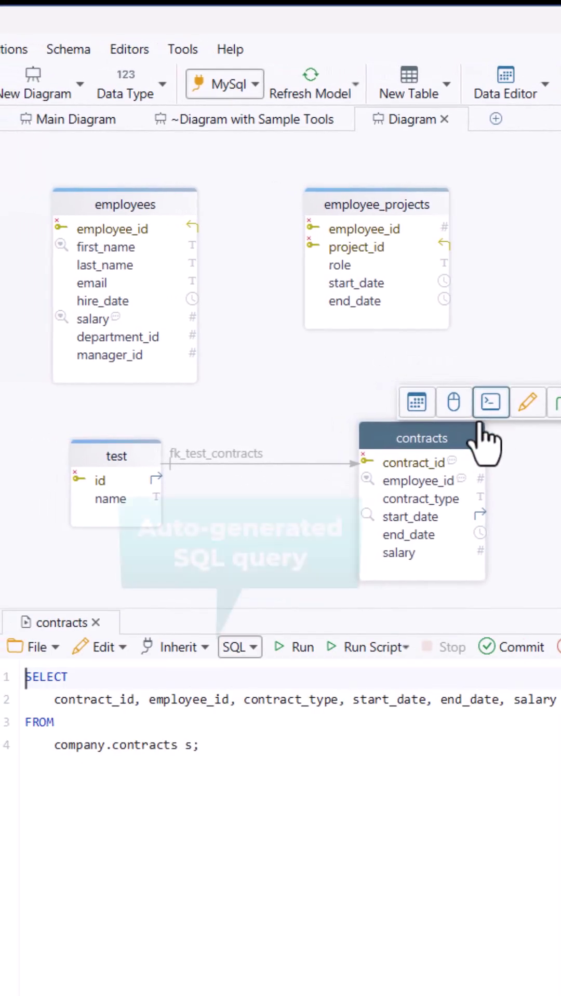
pyautogui.click(291, 652)
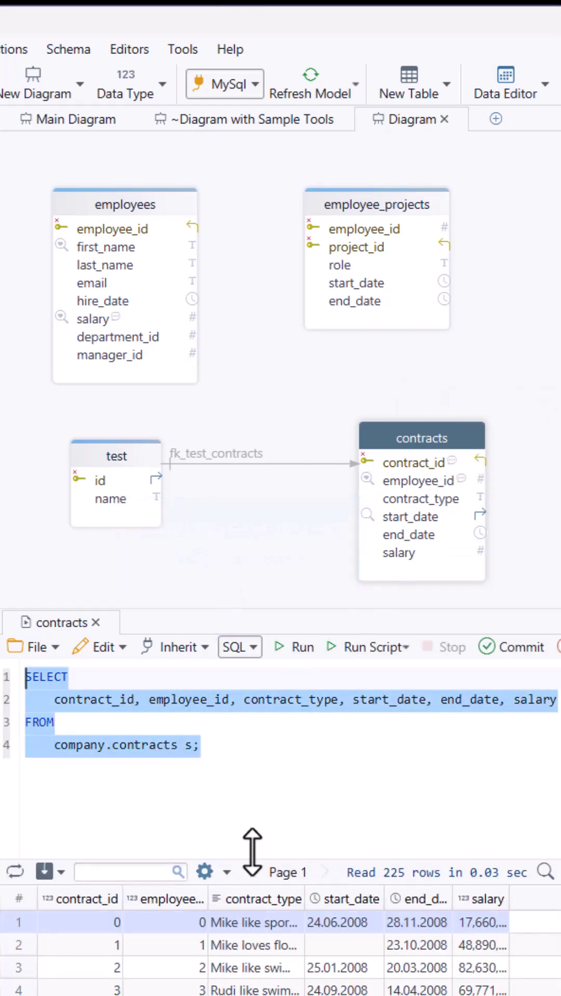
pyautogui.moveTo(248, 856)
pyautogui.mouseDown()
pyautogui.moveTo(271, 779)
pyautogui.moveTo(310, 779)
pyautogui.mouseUp()
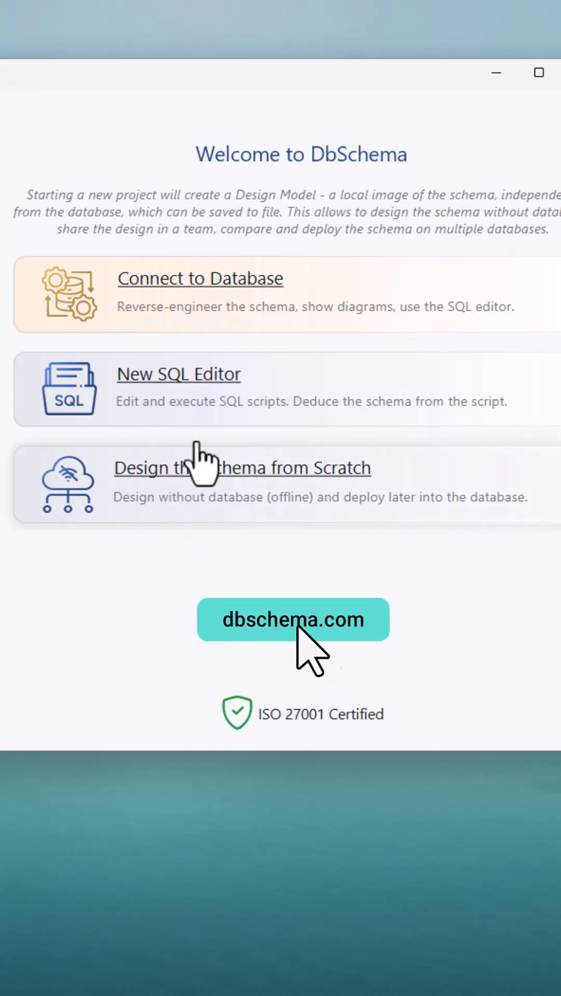
# - Choose Connect to Database on the welcome screen to list the available database types
pyautogui.click(204, 307)
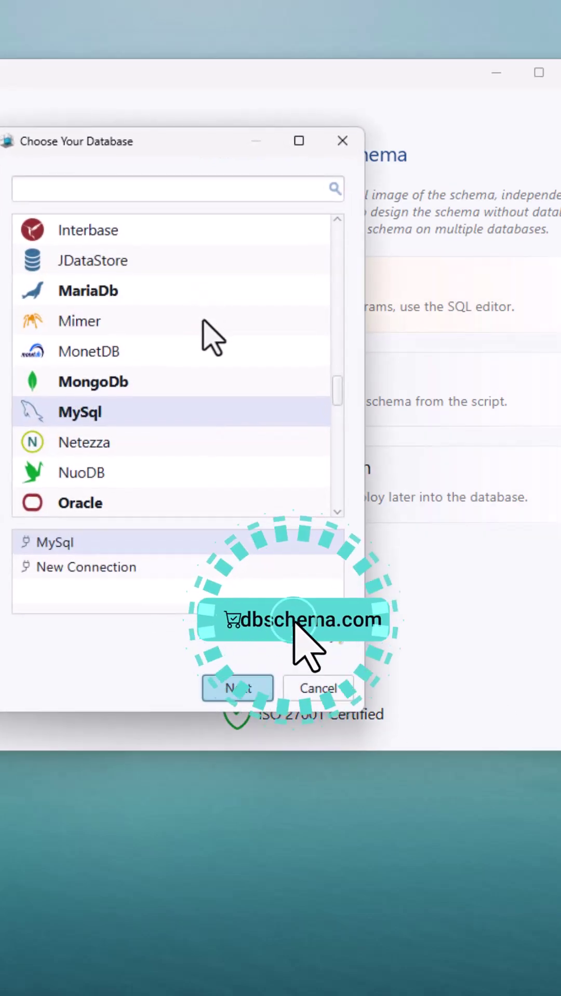
pyautogui.scroll(-3, 203, 321)
pyautogui.scroll(-2, 203, 322)
pyautogui.scroll(-1, 203, 322)
pyautogui.scroll(-3, 203, 321)
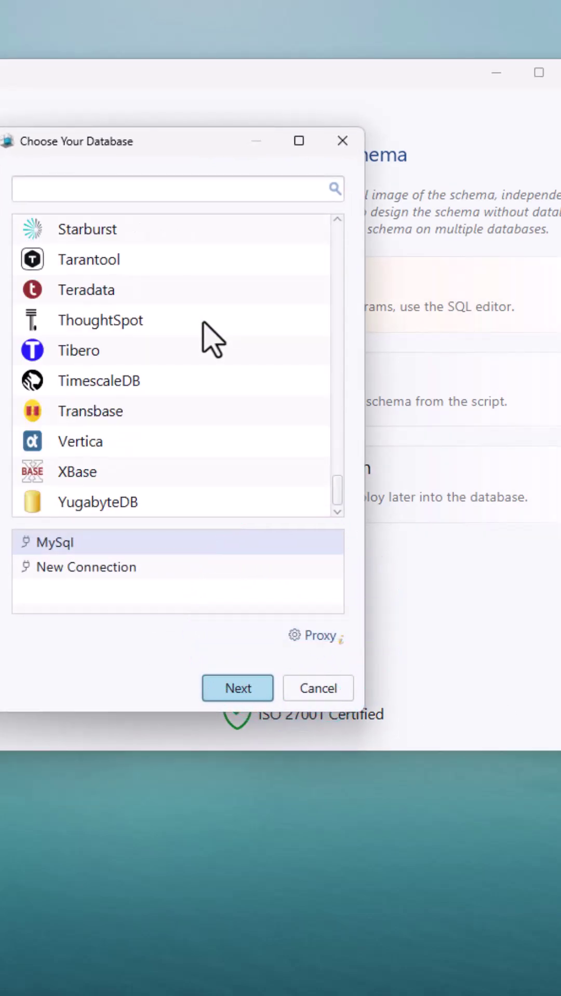